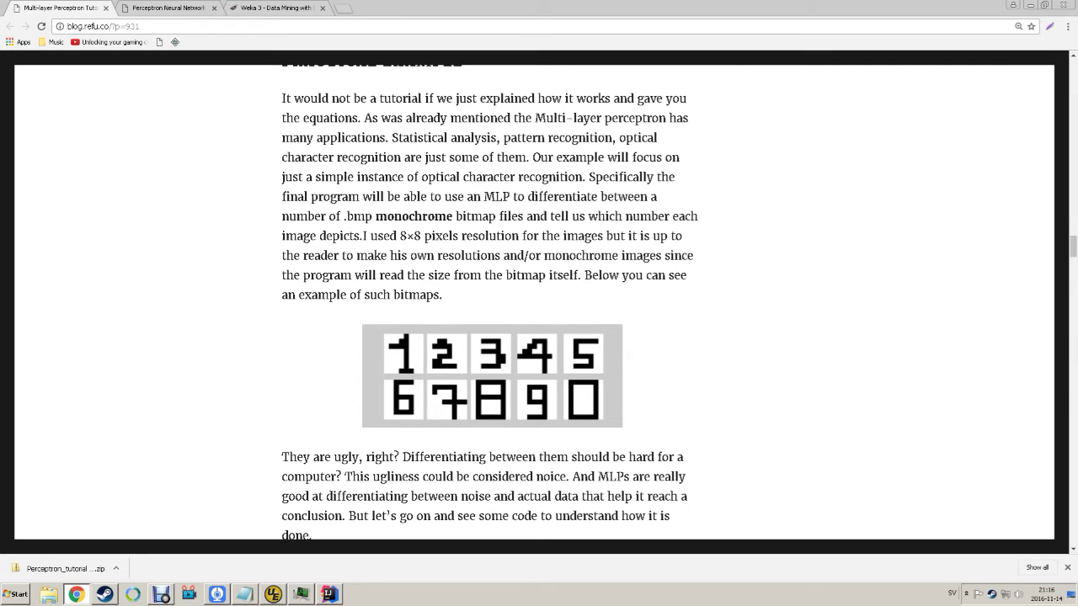
- Switch to IntelliJ IDEA and examine the console input buffer and argument-count check at the start of main in main.cpp
{"action": "key", "text": "alt+Tab"}
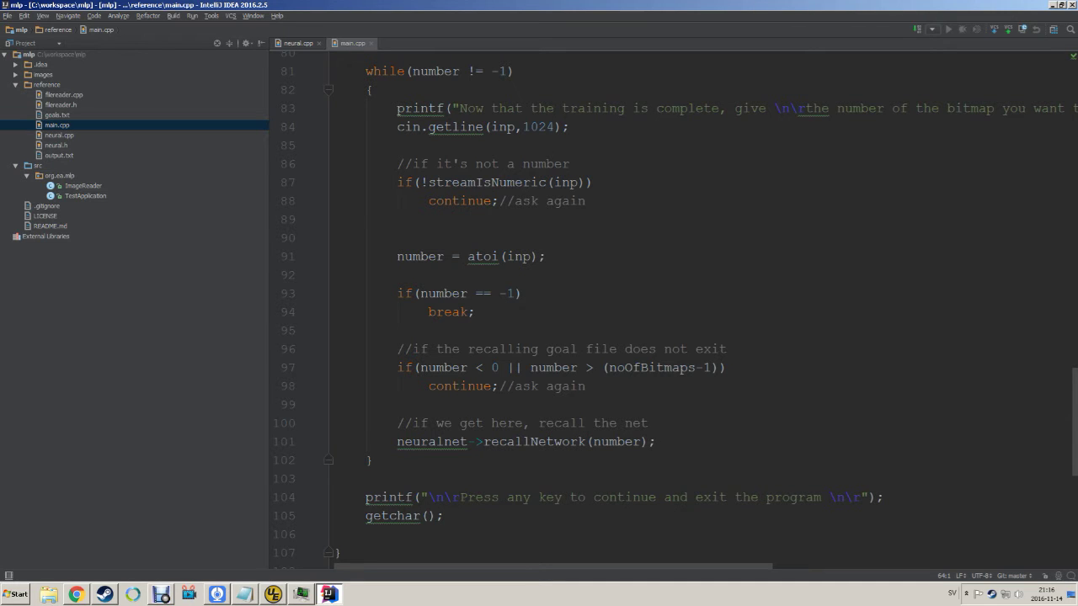
{"action": "scroll", "coordinate": [674, 303], "scroll_direction": "up", "scroll_amount": 15}
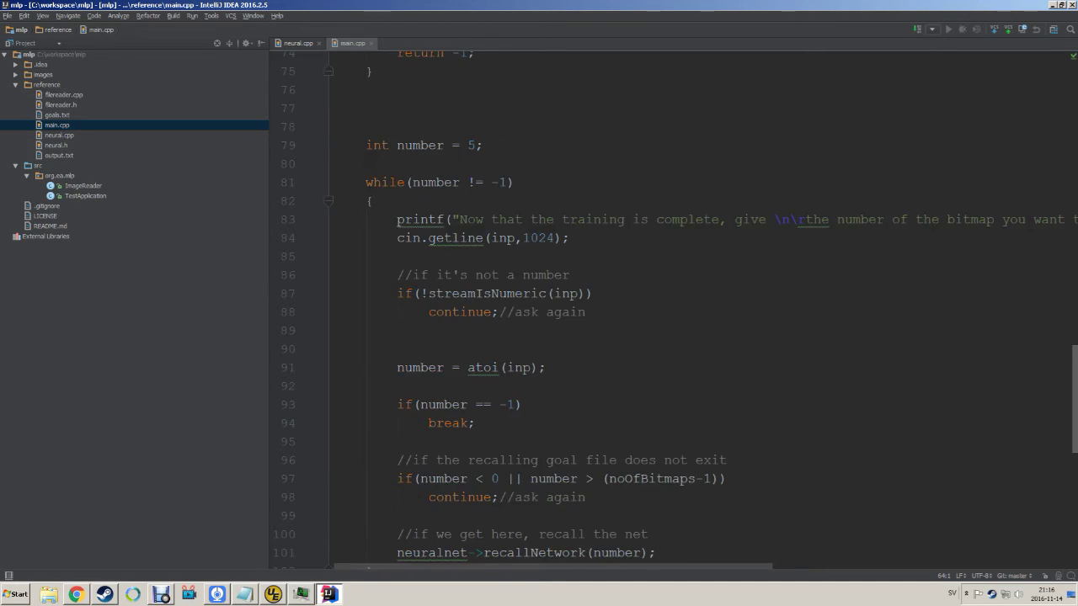
{"action": "scroll", "coordinate": [673, 303], "scroll_direction": "up", "scroll_amount": 6}
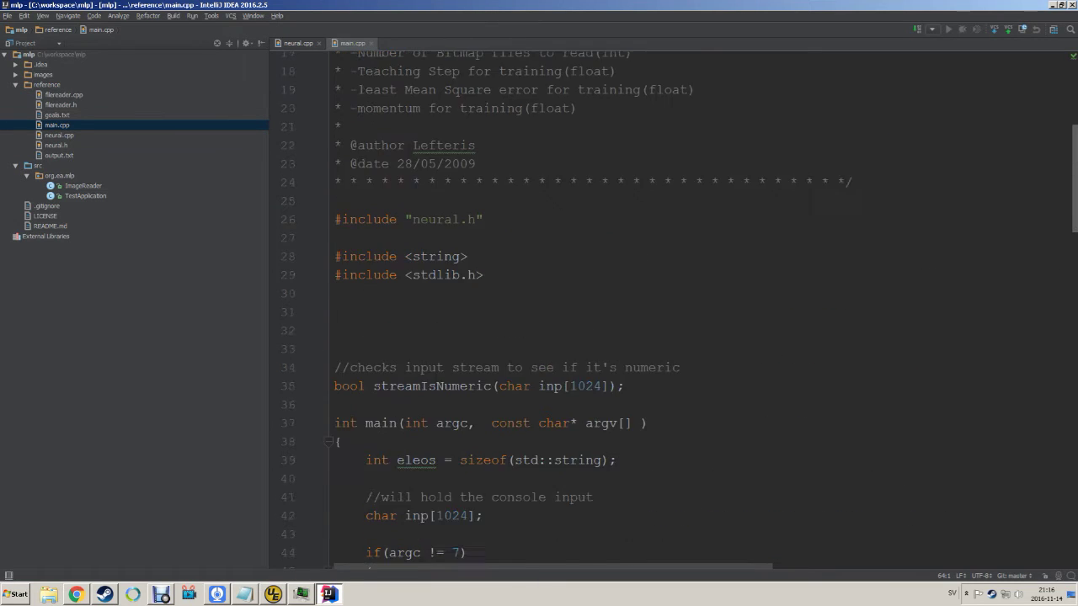
{"action": "scroll", "coordinate": [674, 304], "scroll_direction": "down", "scroll_amount": 3}
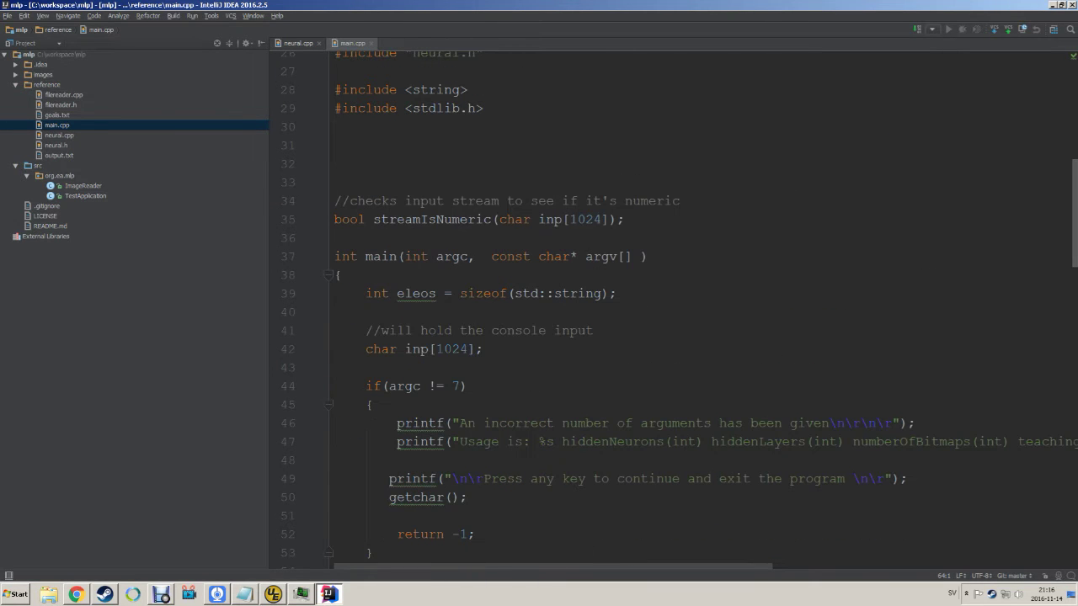
{"action": "scroll", "coordinate": [673, 304], "scroll_direction": "down", "scroll_amount": 2}
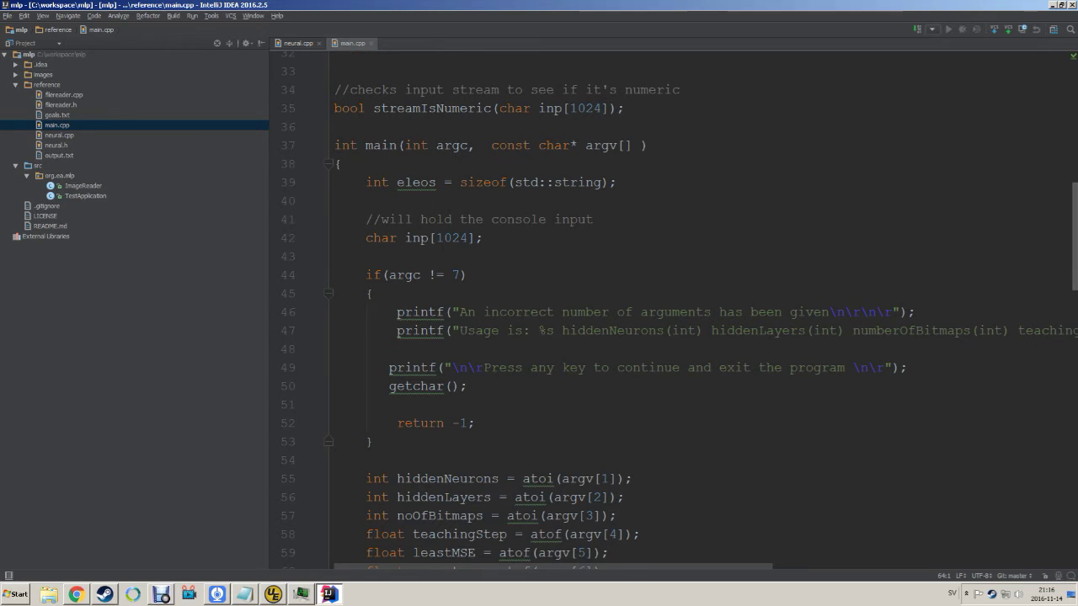
{"action": "left_click", "coordinate": [483, 238]}
{"action": "left_click_drag", "start_coordinate": [482, 237], "coordinate": [342, 219]}
{"action": "left_click", "coordinate": [466, 275]}
{"action": "left_click_drag", "start_coordinate": [373, 441], "coordinate": [335, 219]}
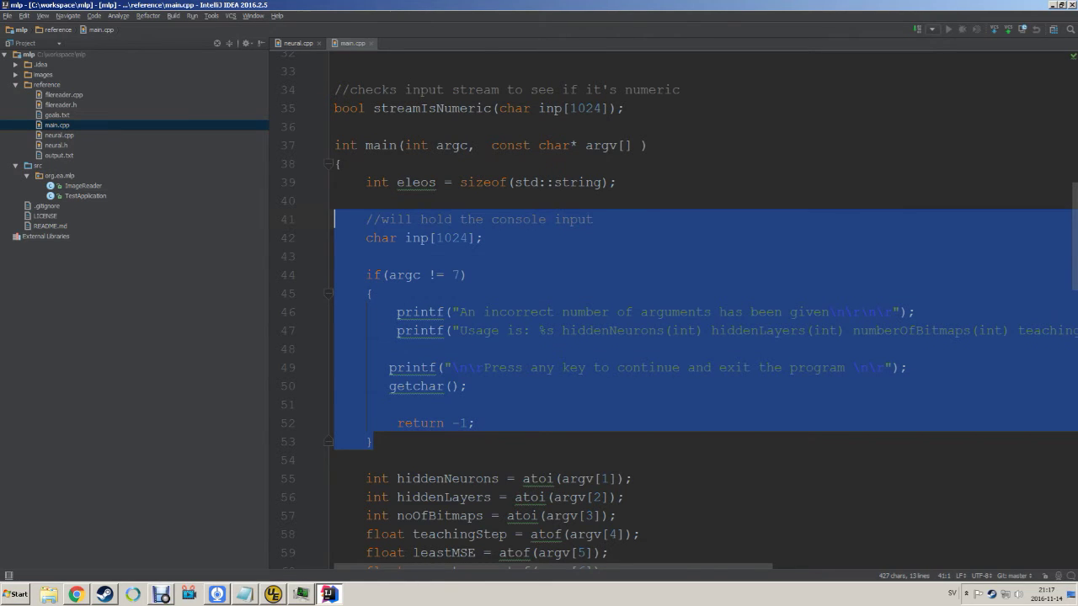
- Highlight the hiddenNeurons and hiddenLayers argument declarations below the argument-count check in main.cpp
{"action": "scroll", "coordinate": [334, 219], "scroll_direction": "down", "scroll_amount": 5}
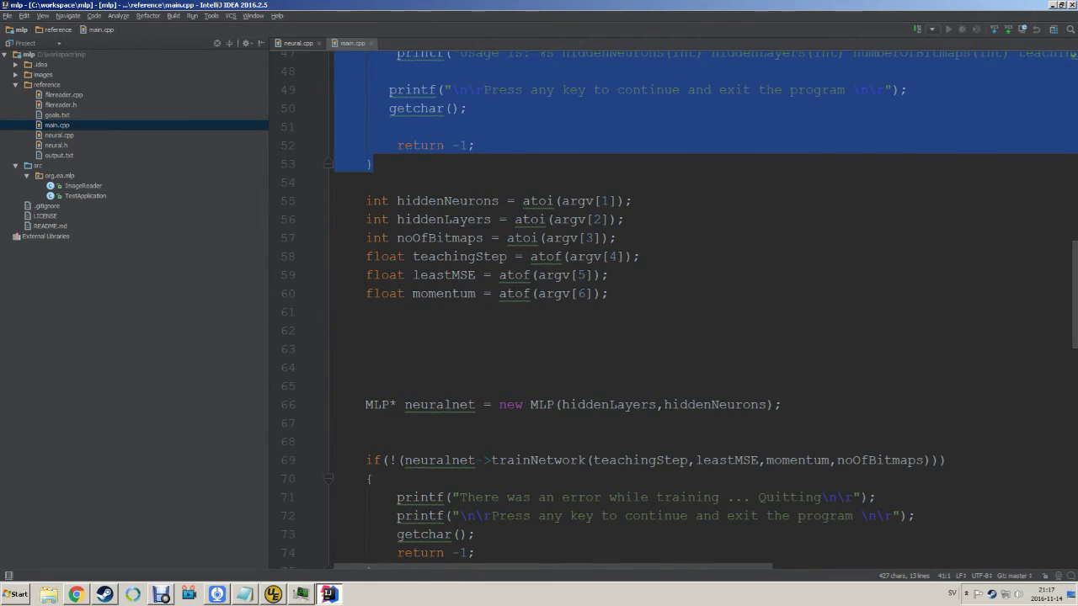
{"action": "left_click_drag", "start_coordinate": [366, 200], "coordinate": [633, 200]}
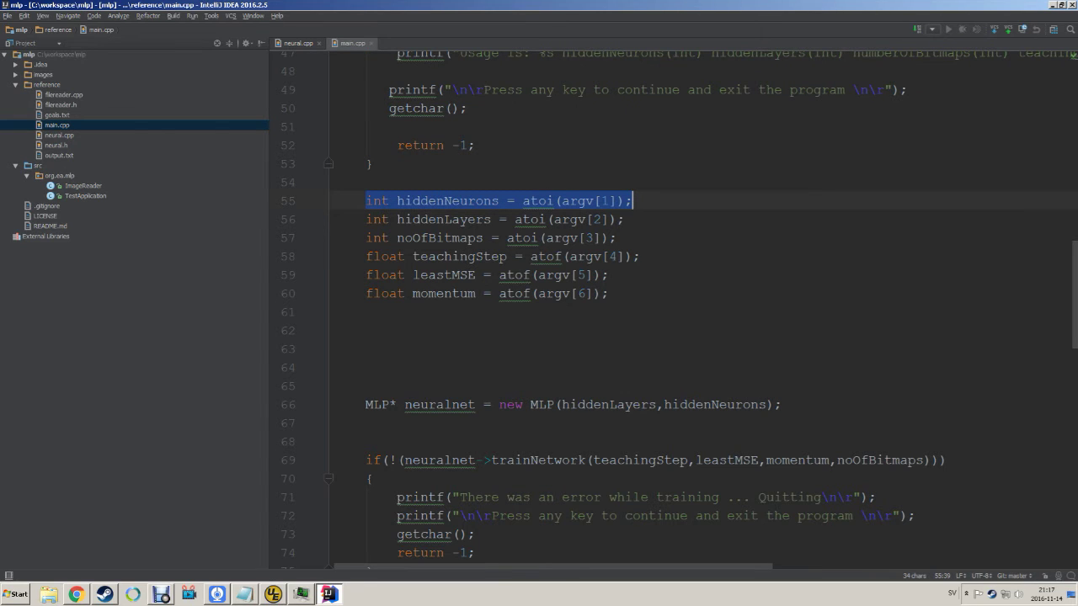
{"action": "left_click_drag", "start_coordinate": [366, 219], "coordinate": [624, 218]}
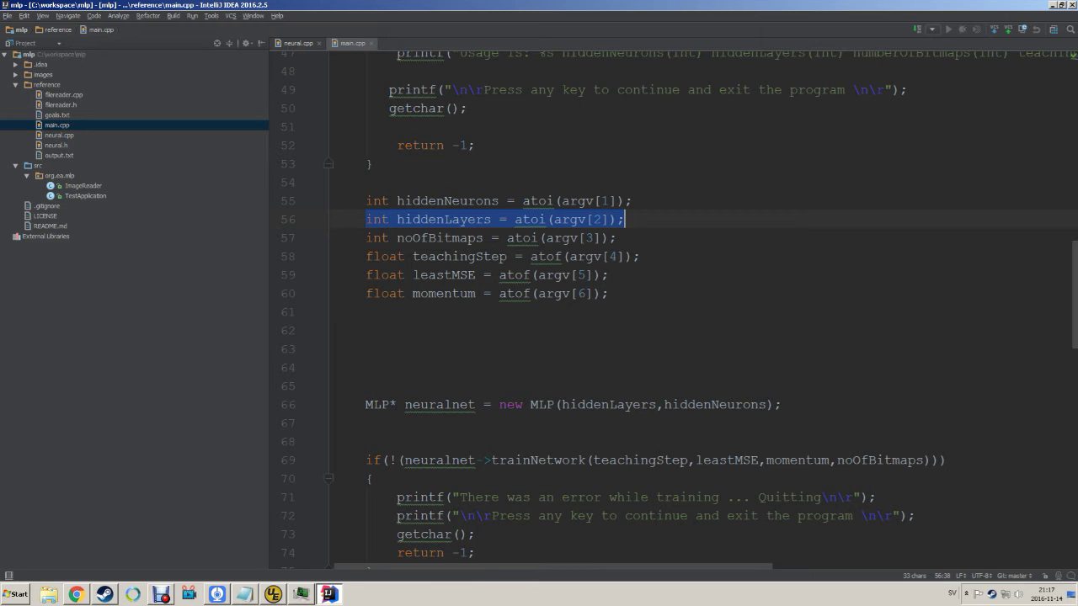
- Switch to Chrome and find the multilayer perceptron structure diagram with its hidden layers, reloading the tutorial page
{"action": "key", "text": "alt+Tab"}
{"action": "scroll", "coordinate": [539, 303], "scroll_direction": "up", "scroll_amount": 20}
{"action": "scroll", "coordinate": [539, 303], "scroll_direction": "down", "scroll_amount": 5}
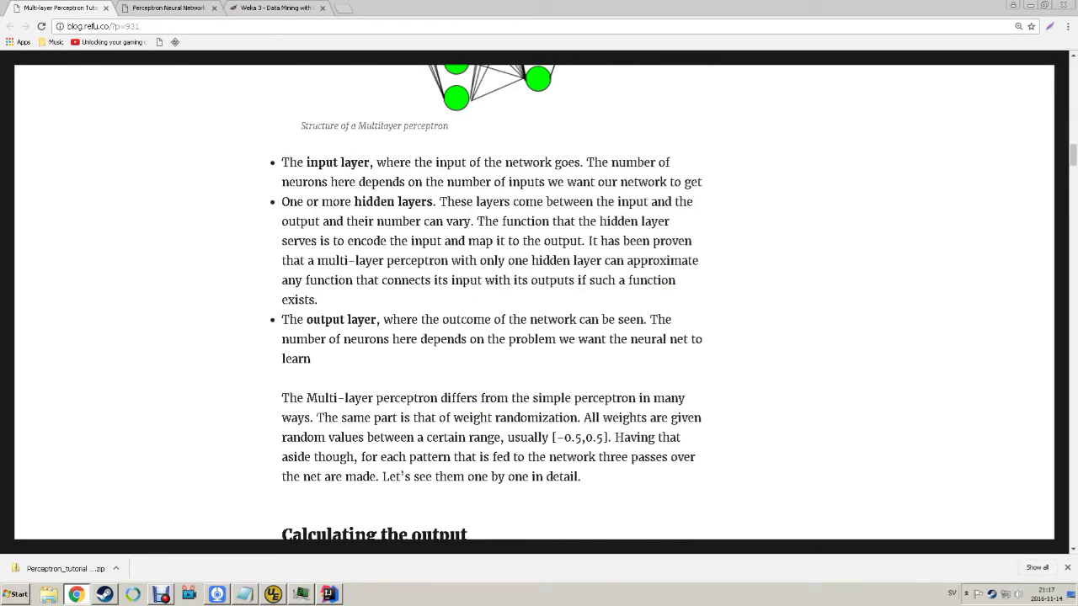
{"action": "scroll", "coordinate": [539, 303], "scroll_direction": "up", "scroll_amount": 4}
{"action": "key", "text": "F5"}
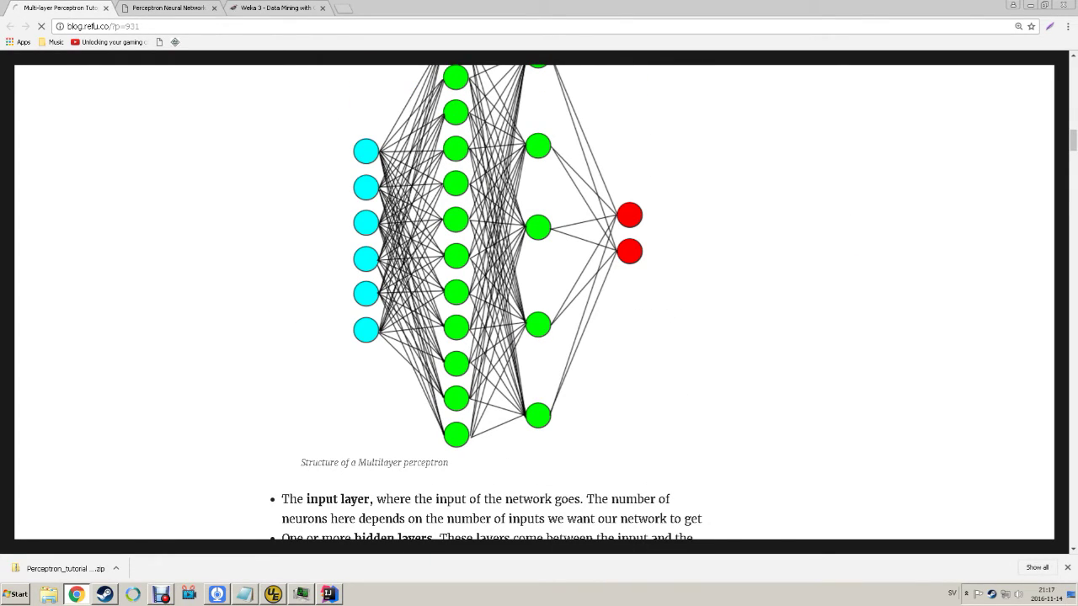
{"action": "scroll", "coordinate": [539, 303], "scroll_direction": "up", "scroll_amount": 2}
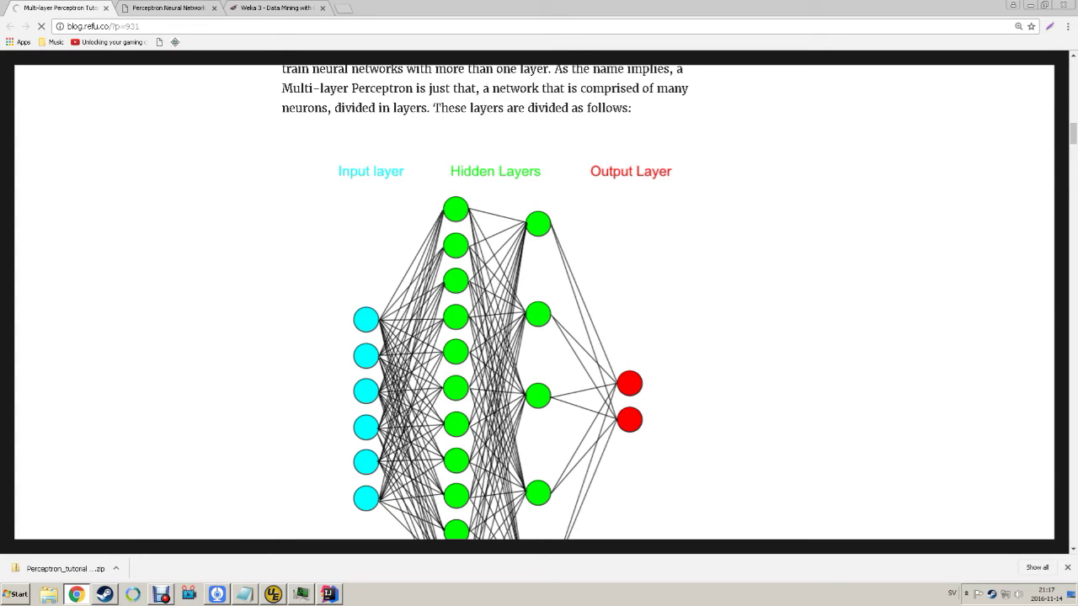
- Return to main.cpp in IntelliJ IDEA and examine the noOfBitmaps, teachingStep, leastMSE and momentum argument declarations
{"action": "key", "text": "alt+Tab"}
{"action": "left_click", "coordinate": [617, 237]}
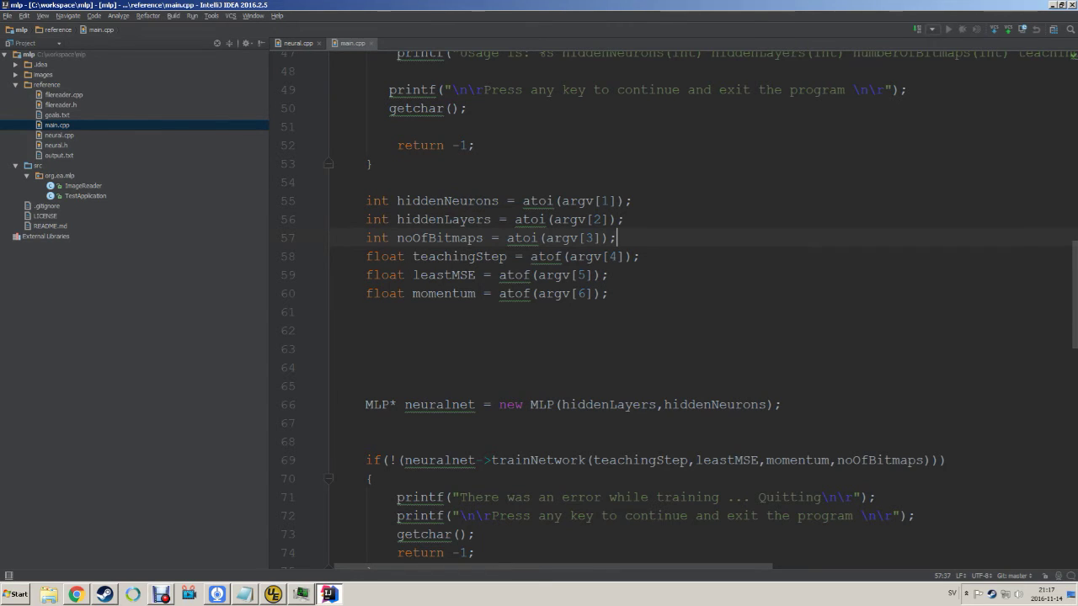
{"action": "double_click", "coordinate": [483, 256]}
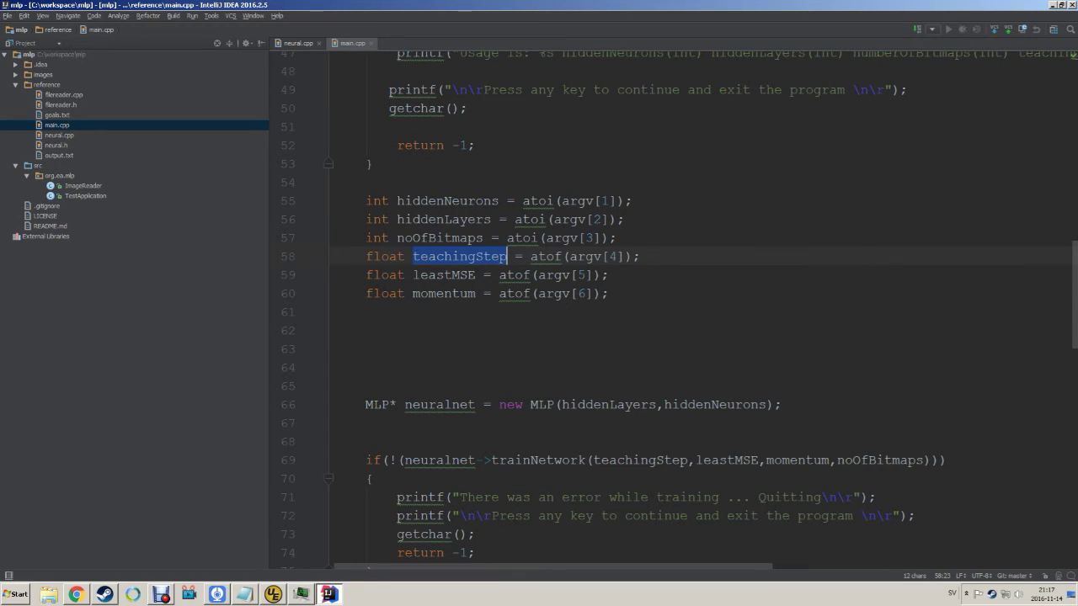
{"action": "double_click", "coordinate": [445, 275]}
{"action": "left_click", "coordinate": [483, 275]}
{"action": "double_click", "coordinate": [452, 274]}
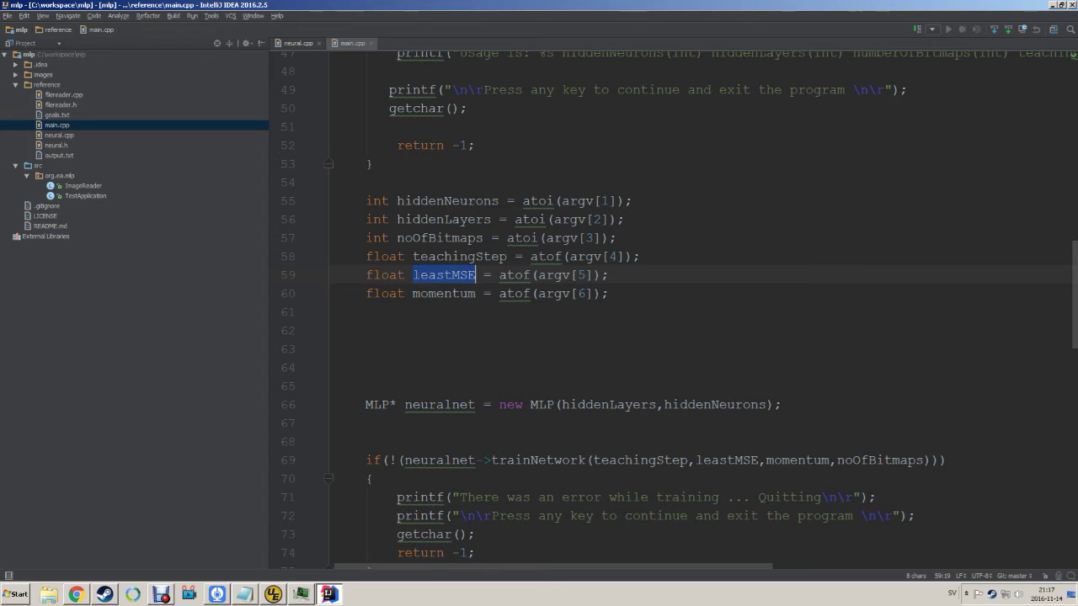
{"action": "double_click", "coordinate": [444, 293]}
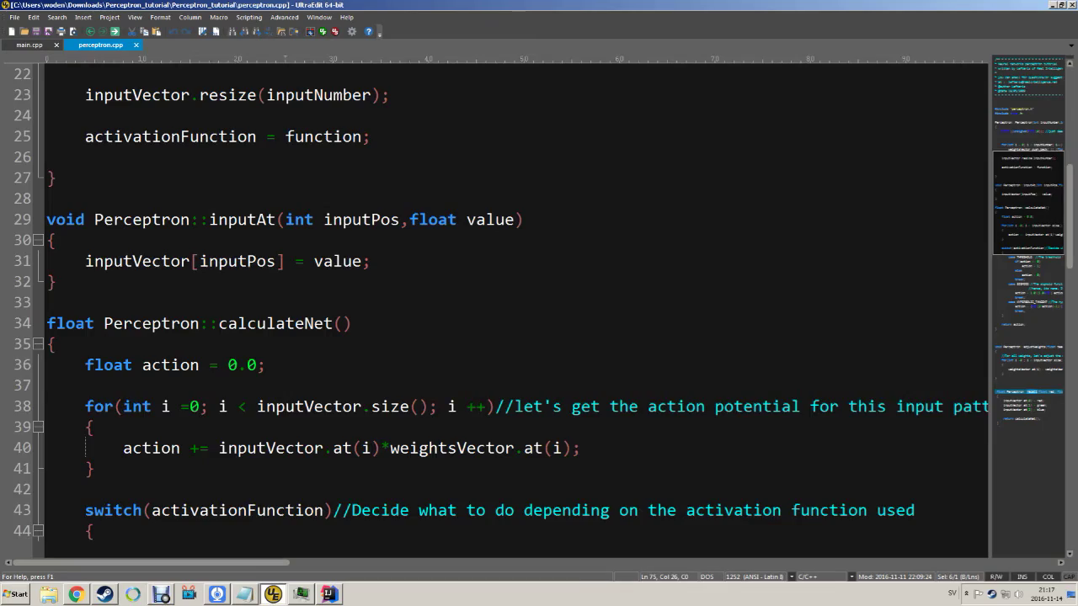
- In UltraEdit, find and highlight the TEACHINGSTEP definition in the simple perceptron's main.cpp
{"action": "scroll", "coordinate": [506, 304], "scroll_direction": "up", "scroll_amount": 7}
{"action": "scroll", "coordinate": [506, 304], "scroll_direction": "down", "scroll_amount": 6}
{"action": "scroll", "coordinate": [505, 304], "scroll_direction": "down", "scroll_amount": 7}
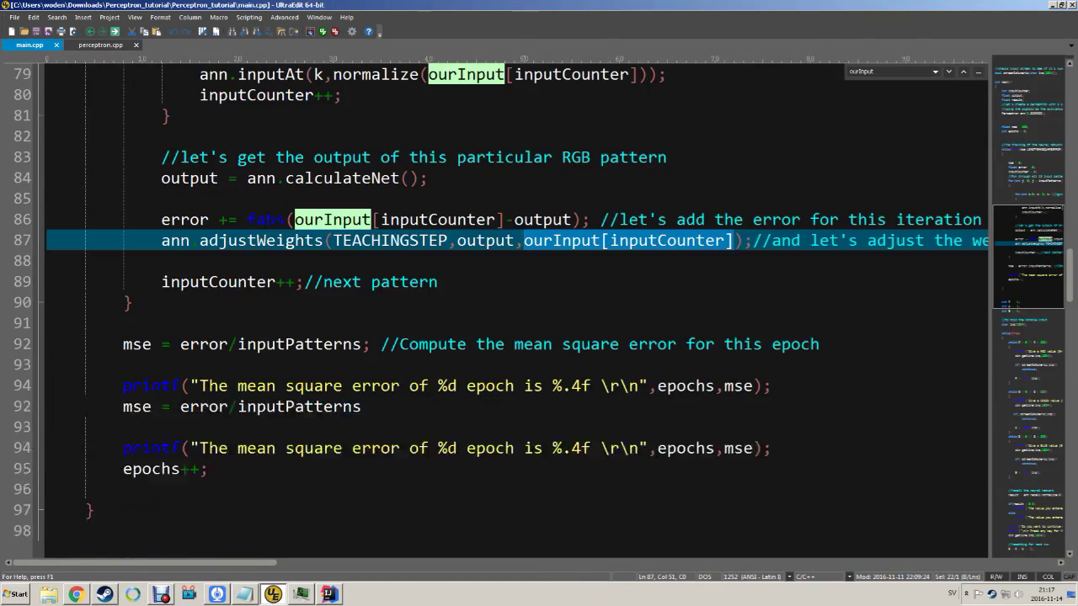
{"action": "scroll", "coordinate": [517, 304], "scroll_direction": "up", "scroll_amount": 13}
{"action": "scroll", "coordinate": [517, 304], "scroll_direction": "up", "scroll_amount": 1}
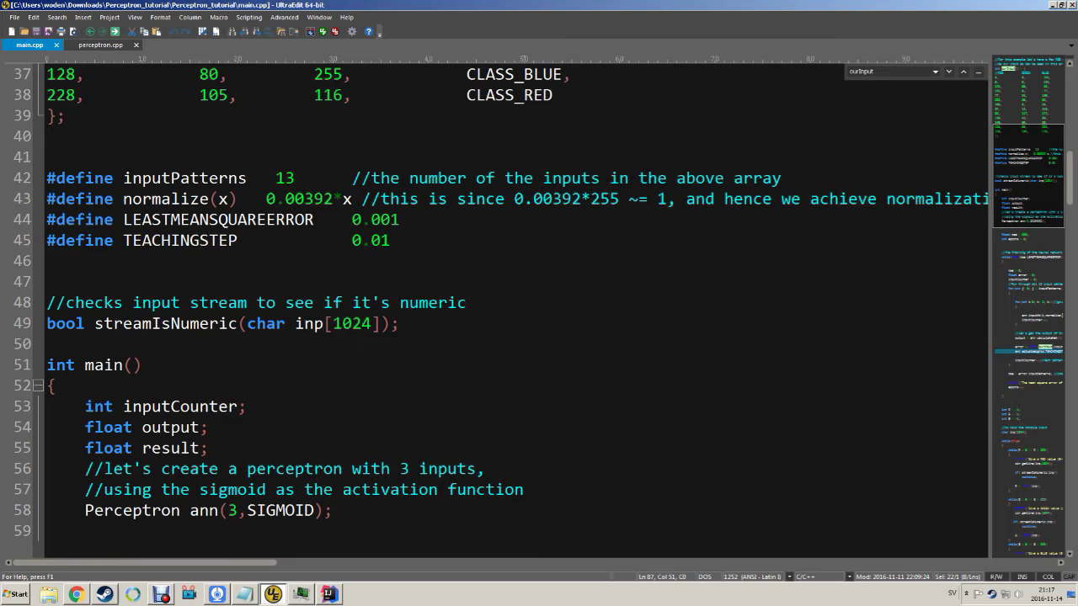
{"action": "double_click", "coordinate": [180, 240]}
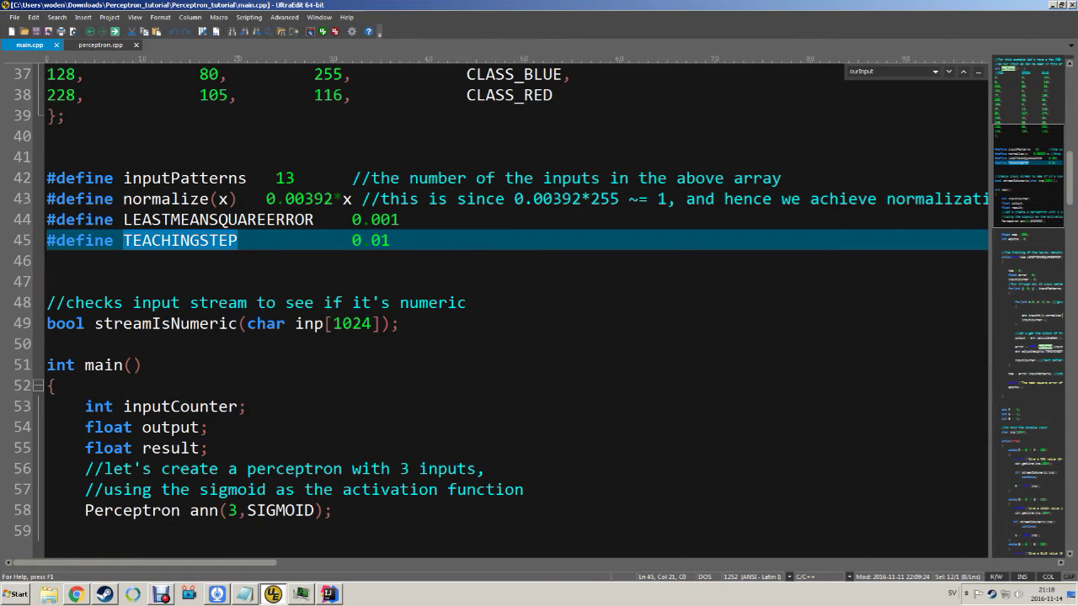
- Return to IntelliJ IDEA and highlight the line creating the MLP object and the trainNetwork call in main.cpp
{"action": "key", "text": "alt+Tab"}
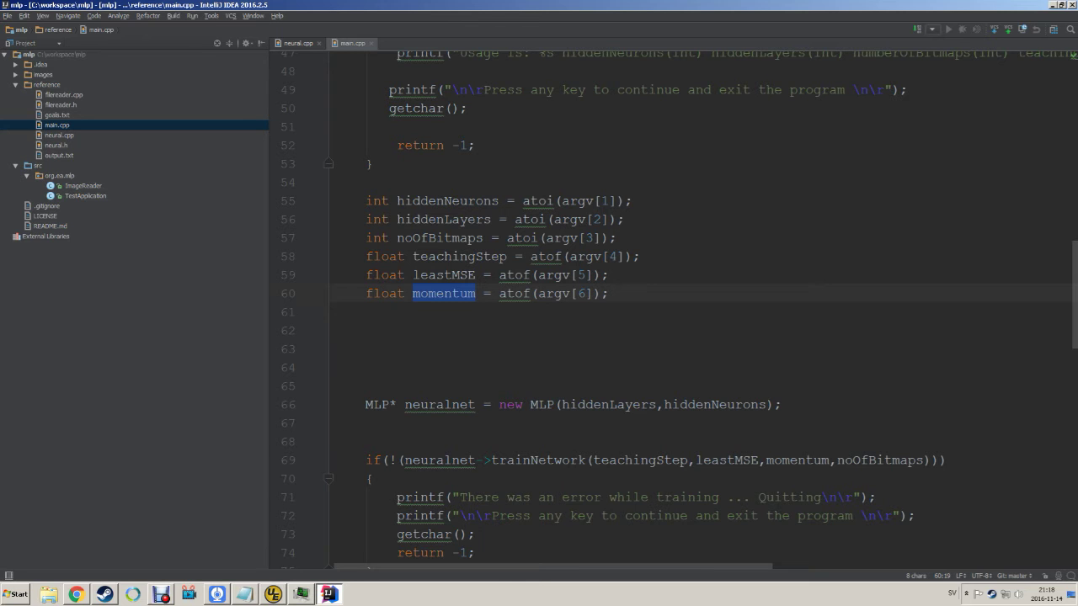
{"action": "left_click_drag", "start_coordinate": [782, 404], "coordinate": [335, 404]}
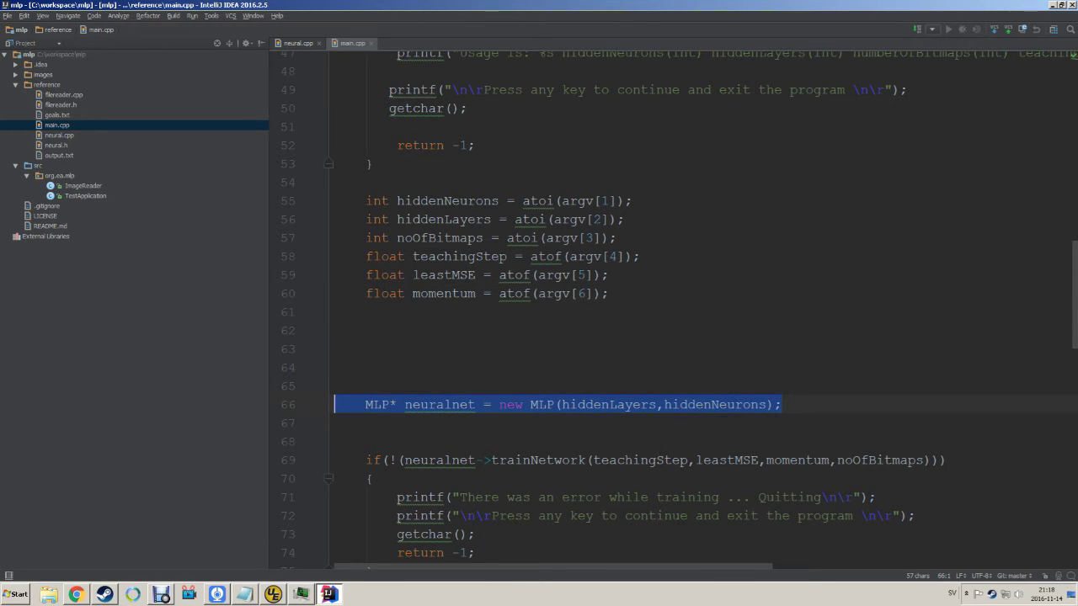
{"action": "scroll", "coordinate": [673, 337], "scroll_direction": "down", "scroll_amount": 3}
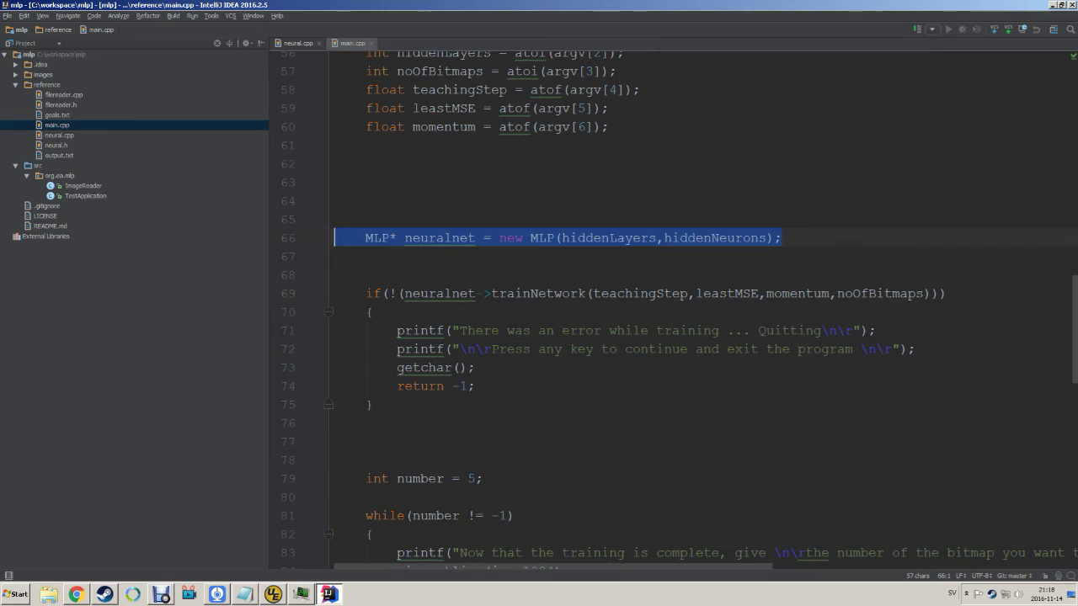
{"action": "double_click", "coordinate": [538, 293]}
- Examine the bitmap number variable, the input loop and the recallNetwork call near the end of main
{"action": "scroll", "coordinate": [538, 294], "scroll_direction": "down", "scroll_amount": 4}
{"action": "left_click", "coordinate": [482, 256]}
{"action": "scroll", "coordinate": [673, 312], "scroll_direction": "down", "scroll_amount": 1}
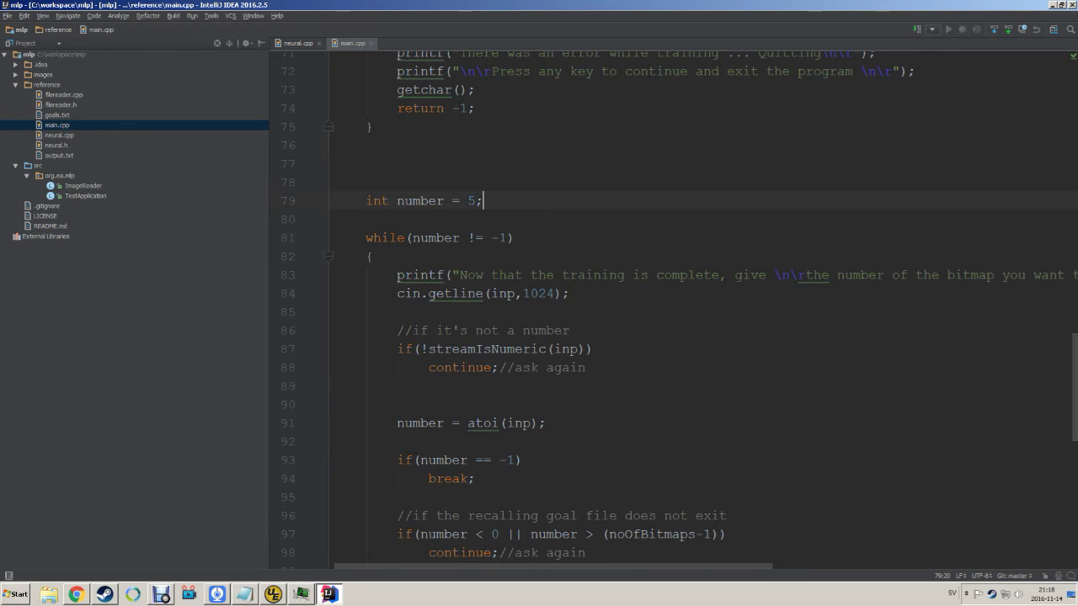
{"action": "left_click", "coordinate": [336, 311]}
{"action": "scroll", "coordinate": [674, 337], "scroll_direction": "down", "scroll_amount": 4}
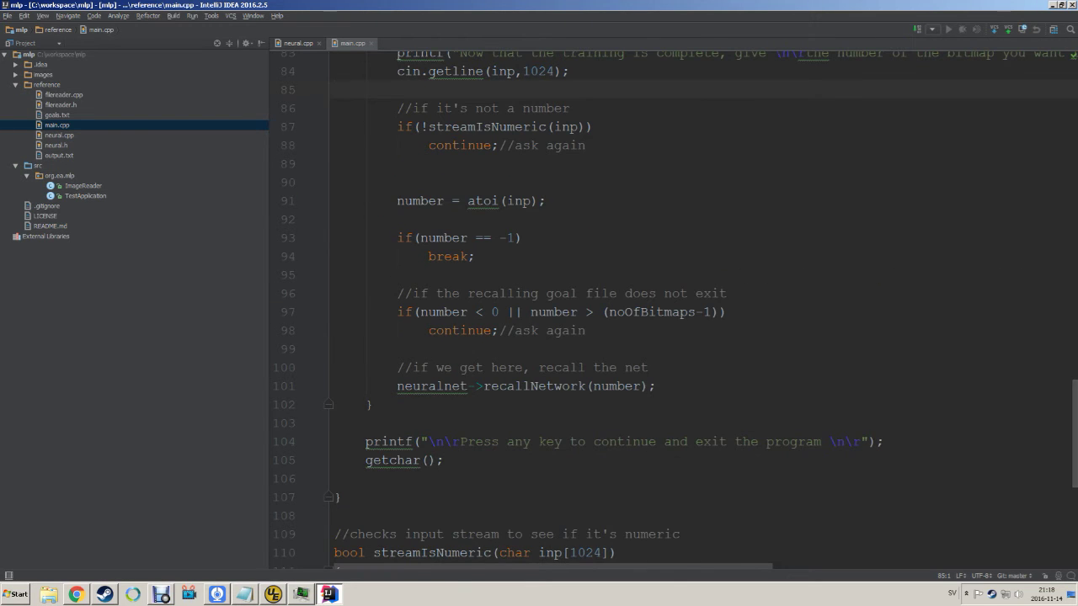
{"action": "scroll", "coordinate": [535, 337], "scroll_direction": "down", "scroll_amount": 1}
{"action": "double_click", "coordinate": [535, 330]}
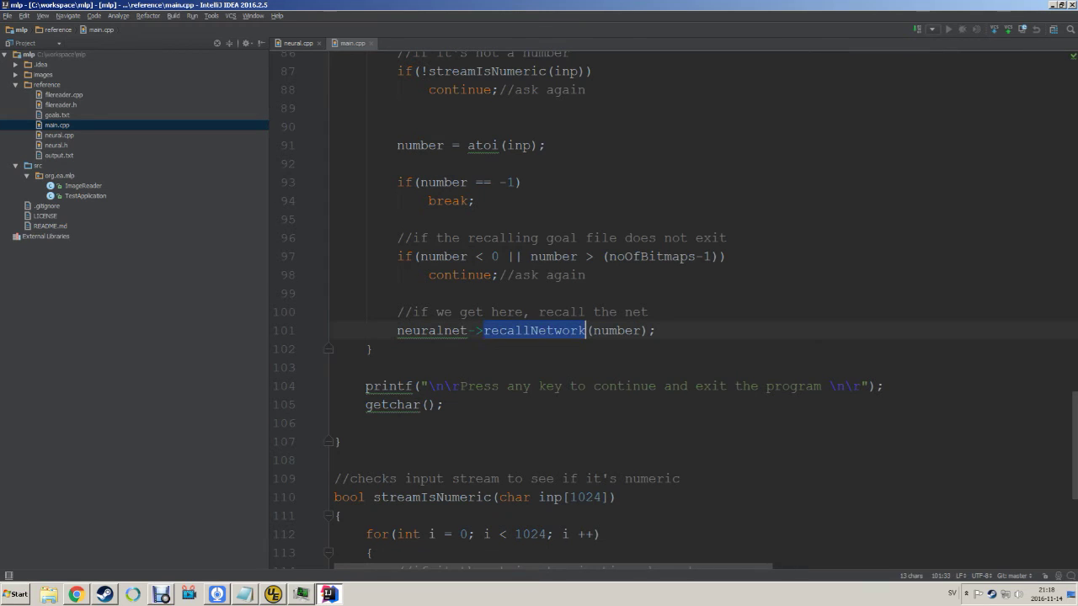
{"action": "double_click", "coordinate": [432, 330]}
{"action": "left_click", "coordinate": [656, 331]}
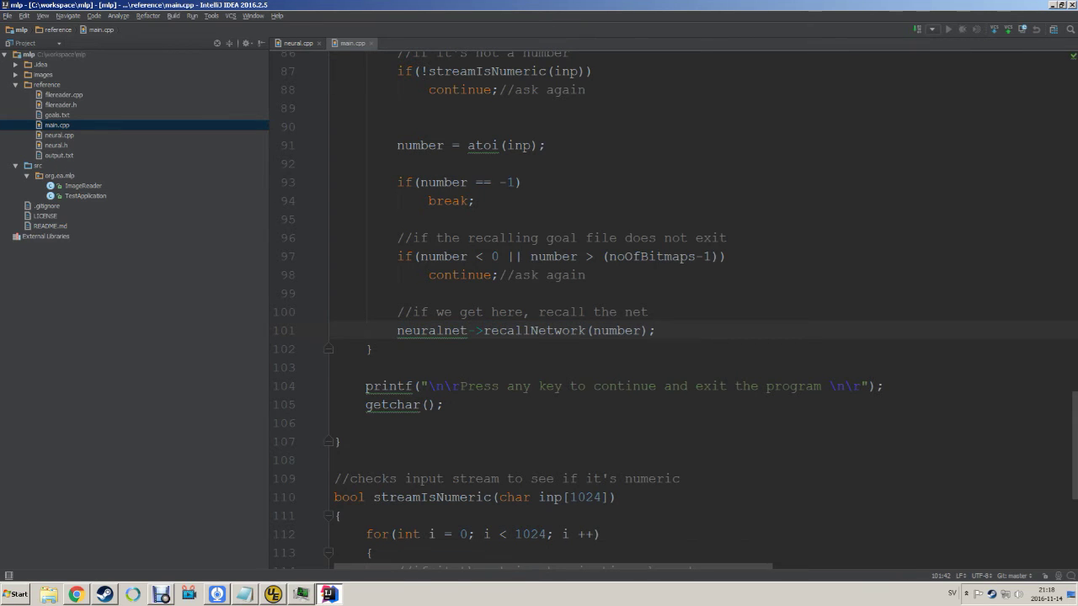
- Look over the streamIsNumeric function, then review the MLP creation and training block in main.cpp again
{"action": "scroll", "coordinate": [656, 330], "scroll_direction": "down", "scroll_amount": 5}
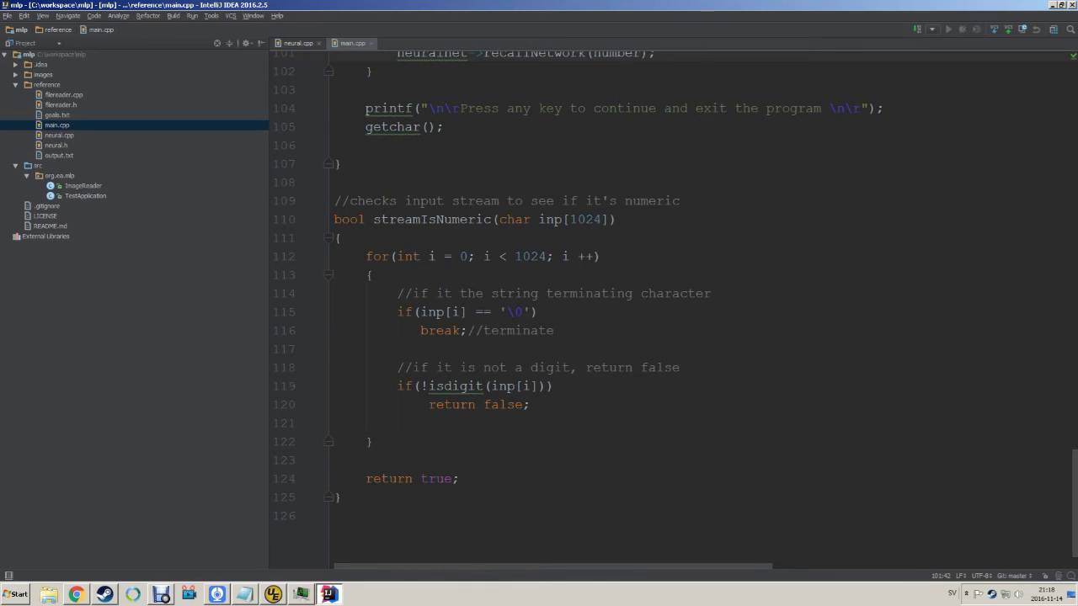
{"action": "scroll", "coordinate": [656, 330], "scroll_direction": "up", "scroll_amount": 5}
{"action": "scroll", "coordinate": [656, 331], "scroll_direction": "up", "scroll_amount": 5}
{"action": "scroll", "coordinate": [656, 330], "scroll_direction": "down", "scroll_amount": 1}
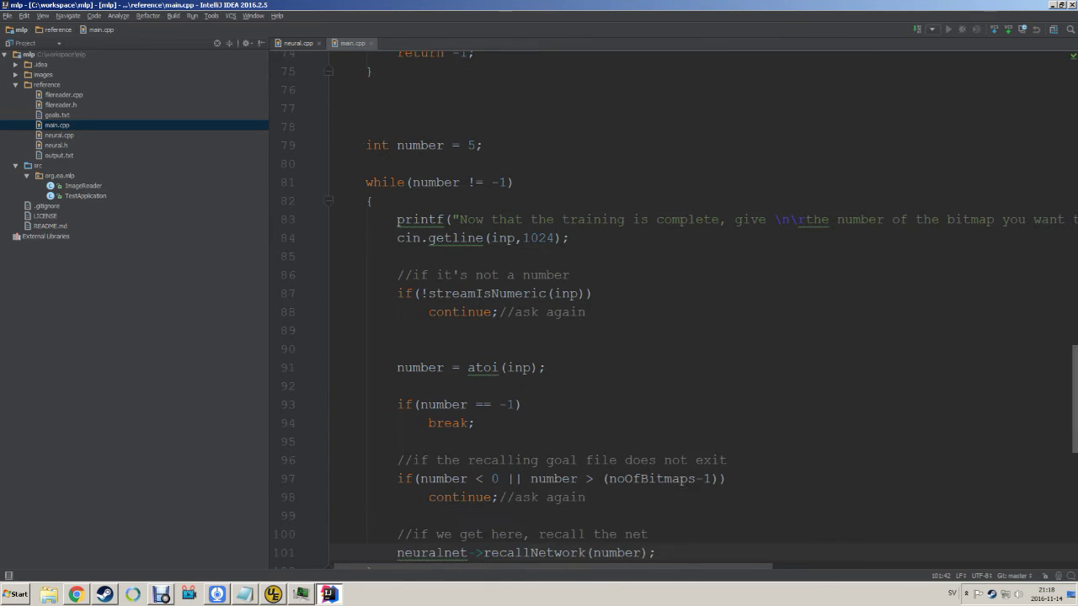
{"action": "scroll", "coordinate": [453, 285], "scroll_direction": "up", "scroll_amount": 4}
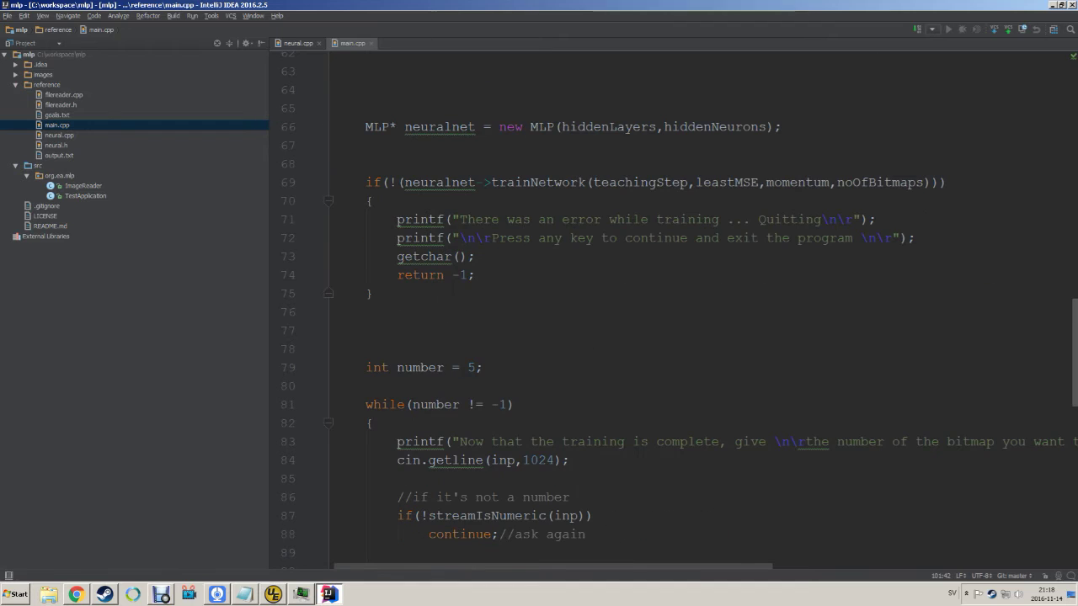
{"action": "left_click", "coordinate": [335, 311]}
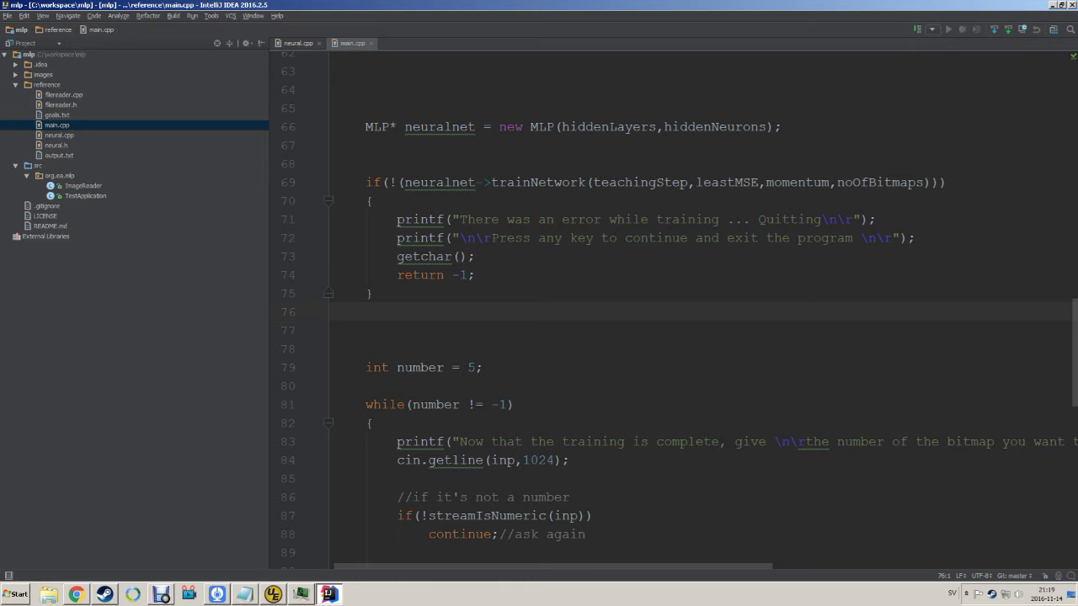
{"action": "scroll", "coordinate": [674, 308], "scroll_direction": "up", "scroll_amount": 2}
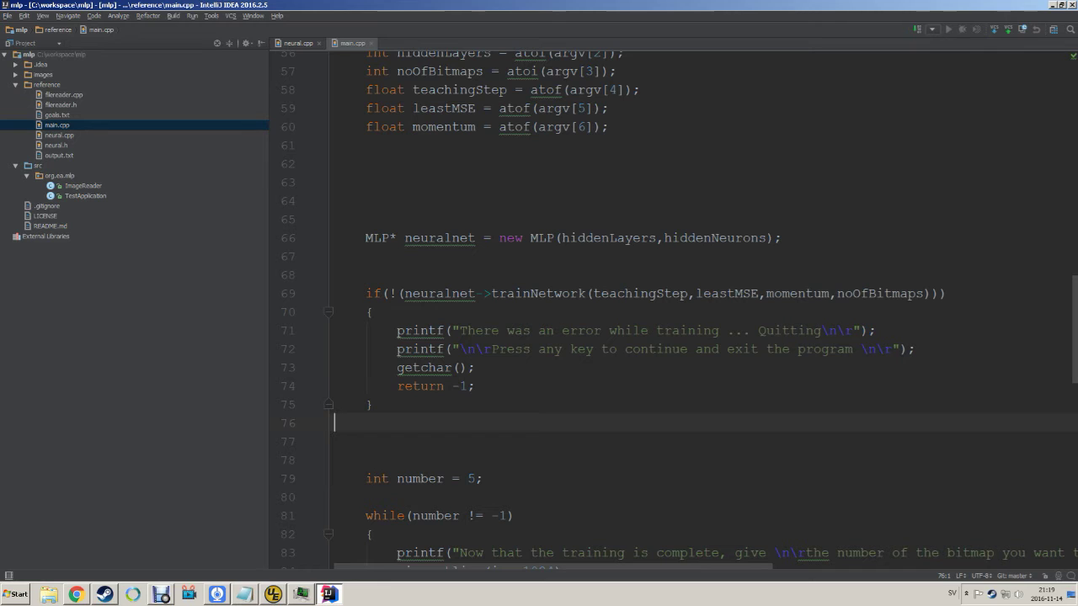
- Open neural.cpp from the reference folder and locate the multi-layer perceptron constructor
{"action": "double_click", "coordinate": [59, 135]}
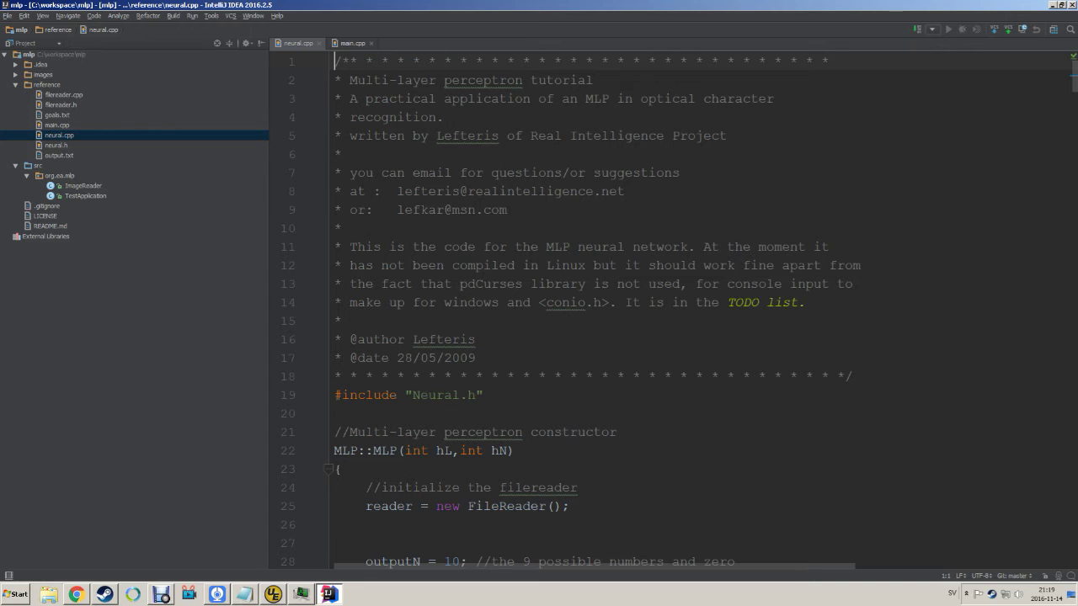
{"action": "scroll", "coordinate": [674, 303], "scroll_direction": "down", "scroll_amount": 3}
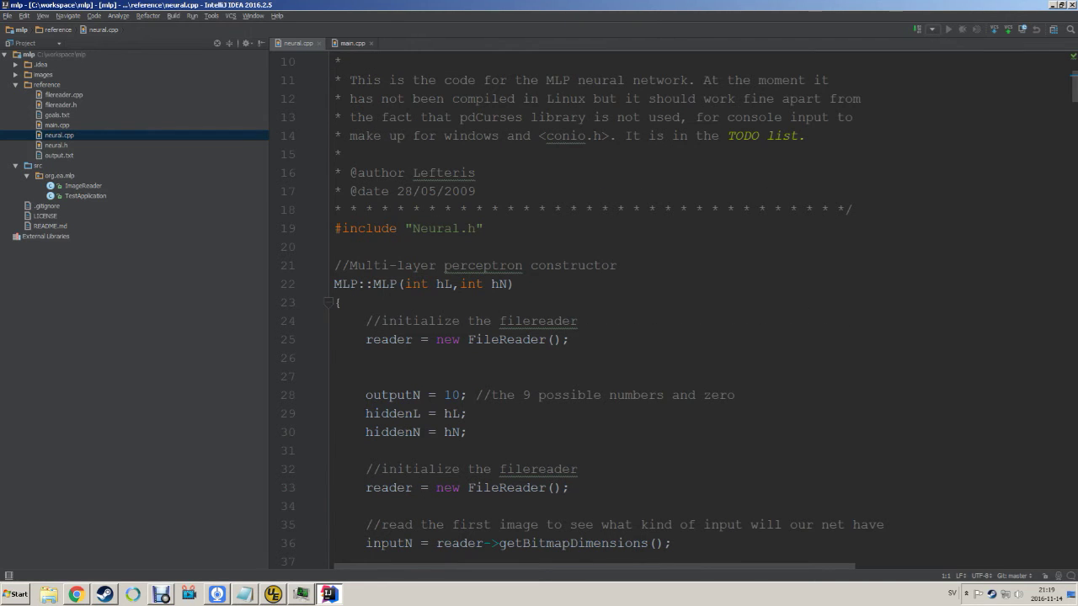
{"action": "double_click", "coordinate": [531, 265]}
{"action": "left_click", "coordinate": [618, 266]}
- Go back to main.cpp and highlight the hiddenLayers and hiddenNeurons arguments passed to the MLP constructor
{"action": "key", "text": "alt+Right"}
{"action": "left_click", "coordinate": [781, 238]}
{"action": "double_click", "coordinate": [609, 237]}
{"action": "double_click", "coordinate": [714, 237]}
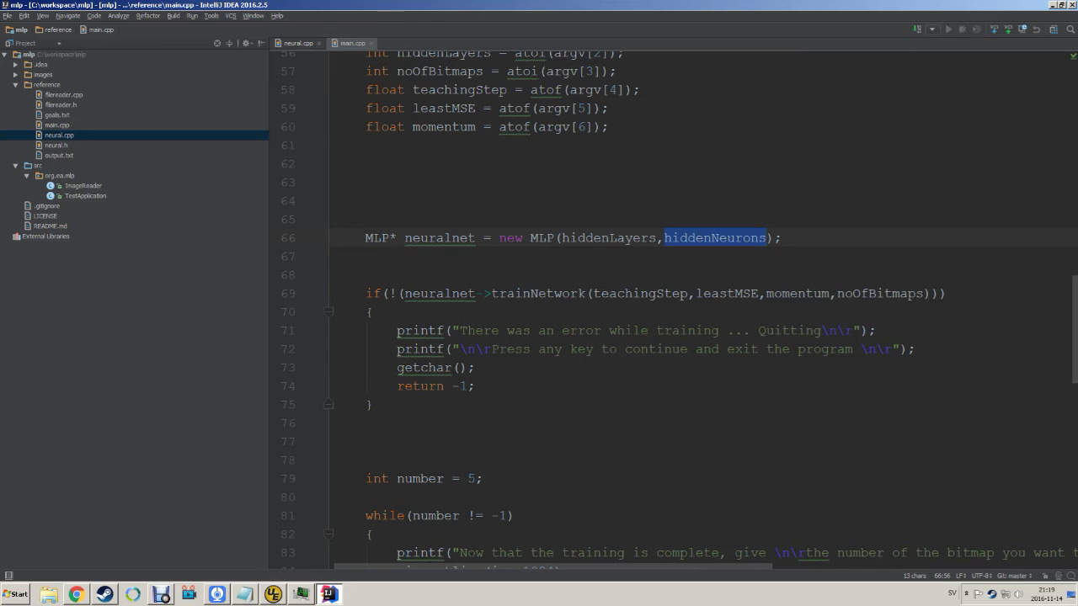
- Return to neural.cpp and examine the outputN, hiddenL and hiddenN assignments in the constructor, highlighting outputN's value
{"action": "key", "text": "ctrl+Tab"}
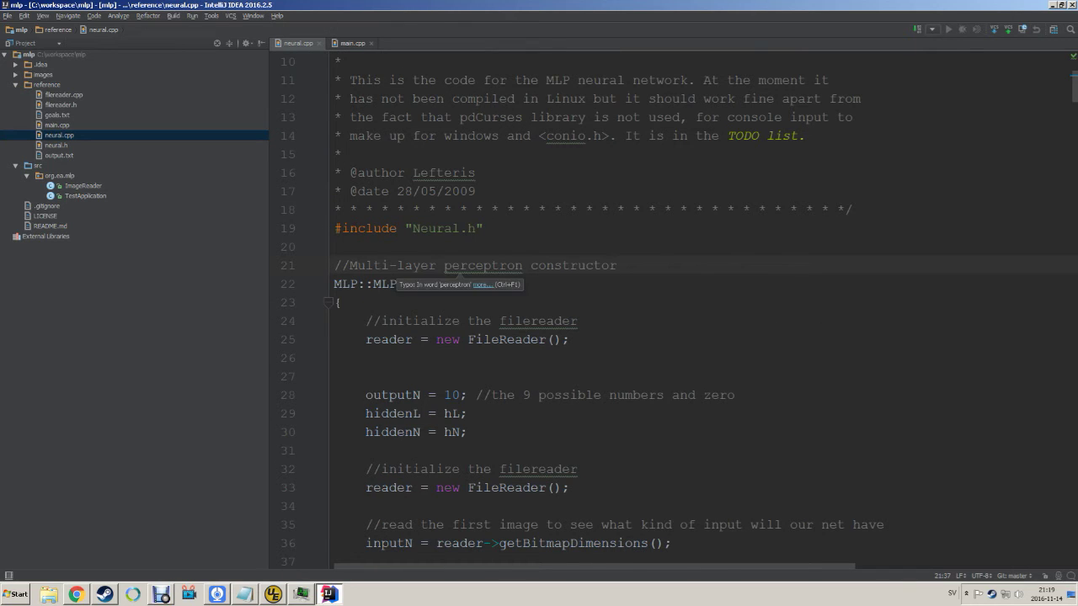
{"action": "scroll", "coordinate": [457, 270], "scroll_direction": "down", "scroll_amount": 1}
{"action": "left_click_drag", "start_coordinate": [468, 377], "coordinate": [334, 340]}
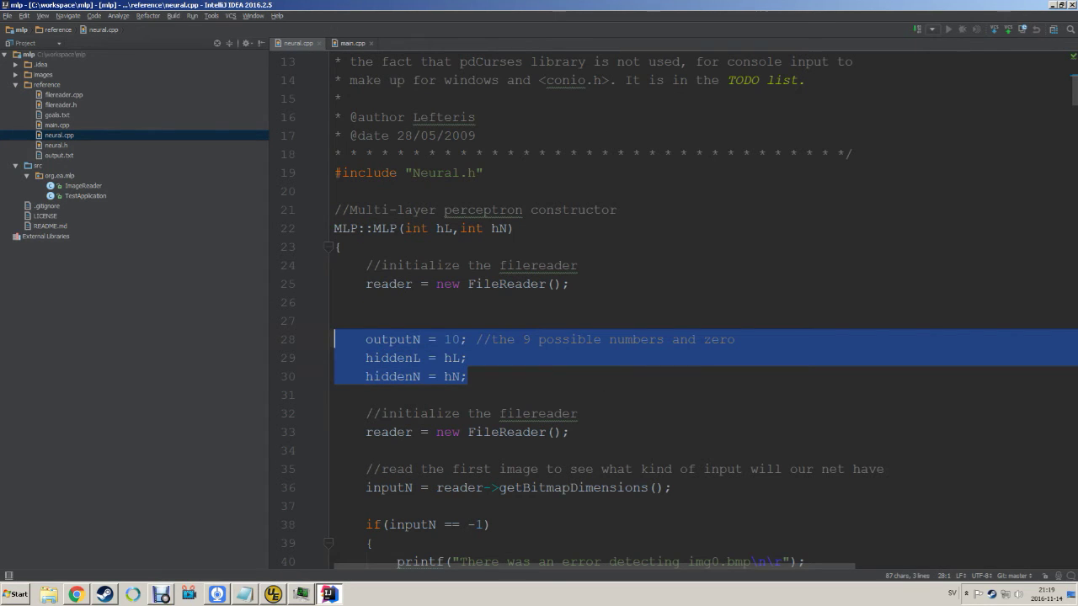
{"action": "left_click", "coordinate": [468, 377]}
{"action": "double_click", "coordinate": [392, 340]}
{"action": "double_click", "coordinate": [451, 339]}
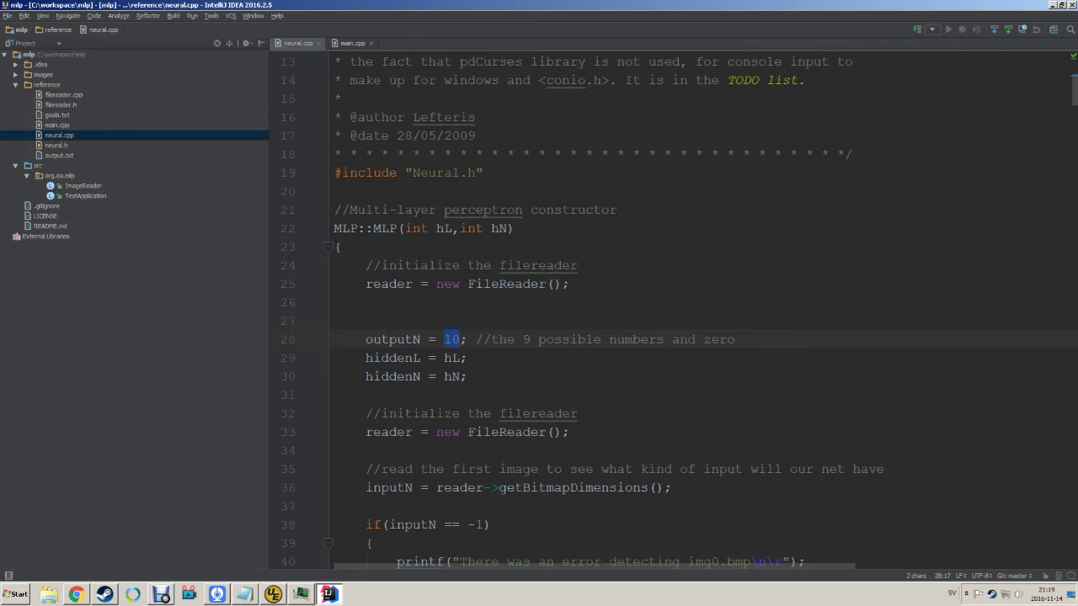
- Compare the two identical FileReader initializations on lines 25 and 33 of the MLP constructor
{"action": "left_click_drag", "start_coordinate": [570, 284], "coordinate": [335, 284]}
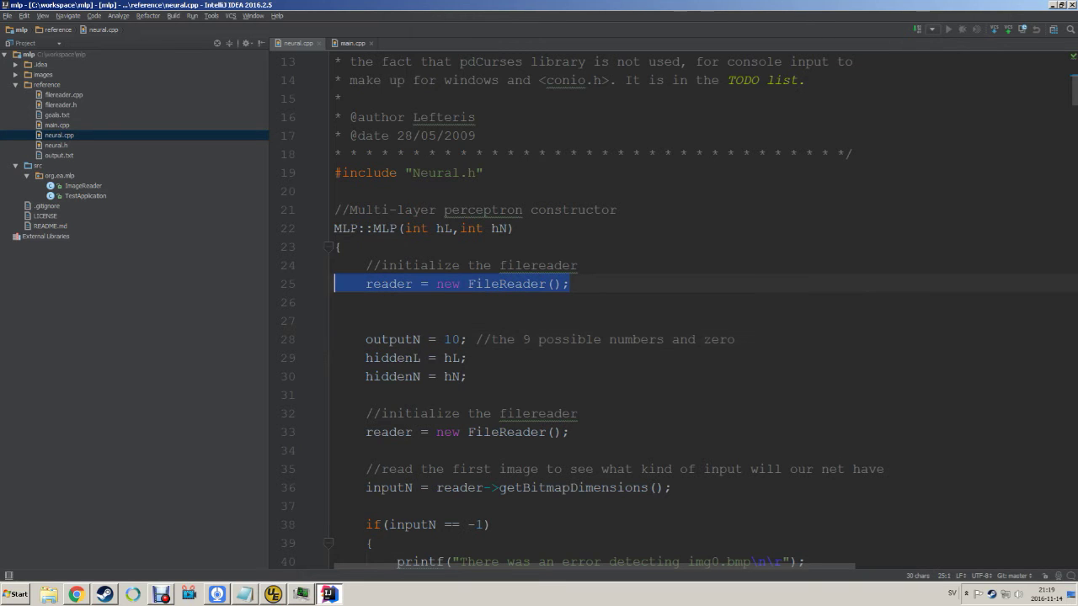
{"action": "left_click_drag", "start_coordinate": [571, 432], "coordinate": [336, 432]}
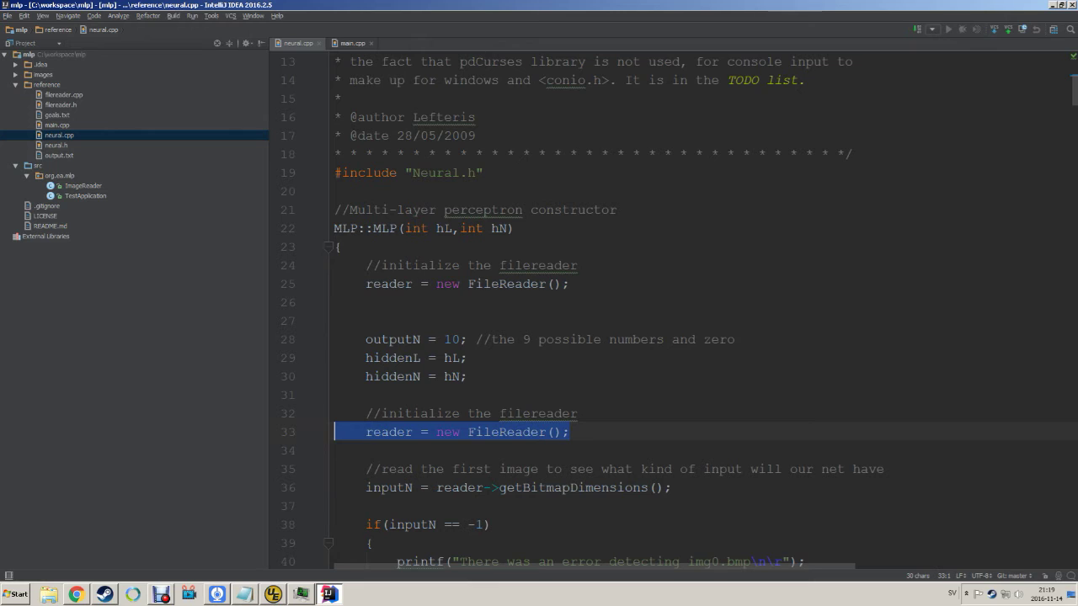
{"action": "left_click_drag", "start_coordinate": [570, 284], "coordinate": [336, 284]}
{"action": "left_click_drag", "start_coordinate": [570, 432], "coordinate": [335, 432]}
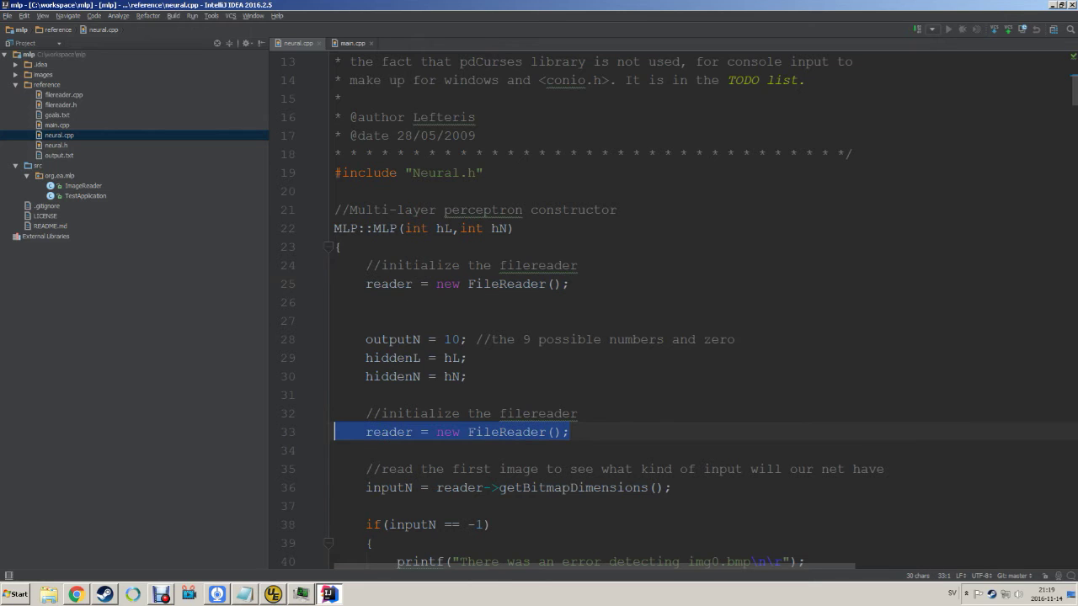